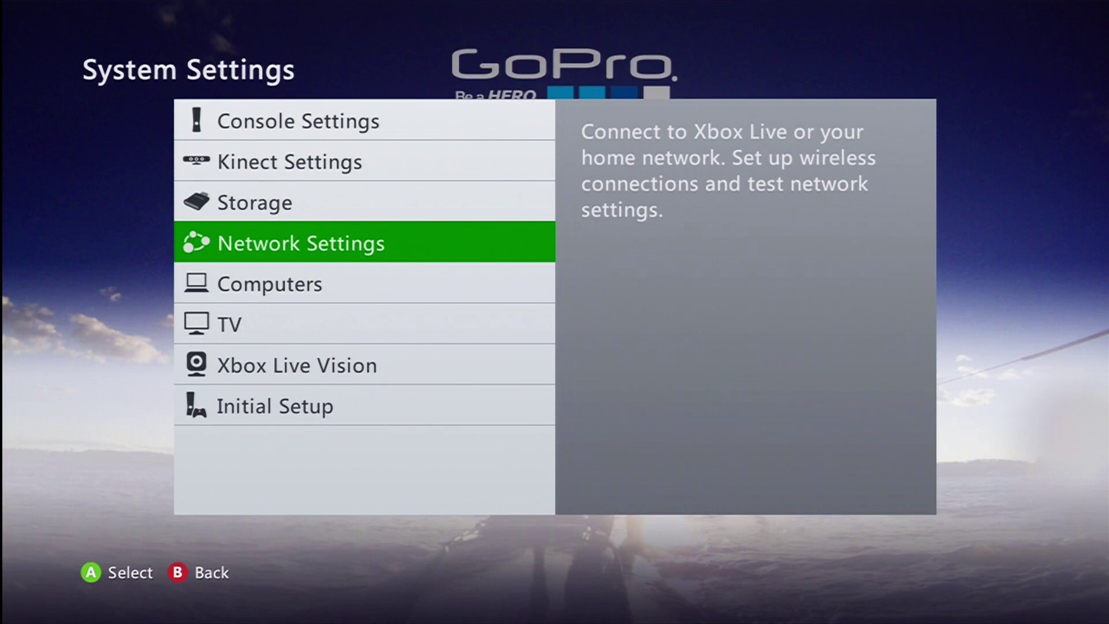
# Step: Open Edit DNS Settings for the linksys network through Network Settings and Configure Network
pyautogui.press('Return')
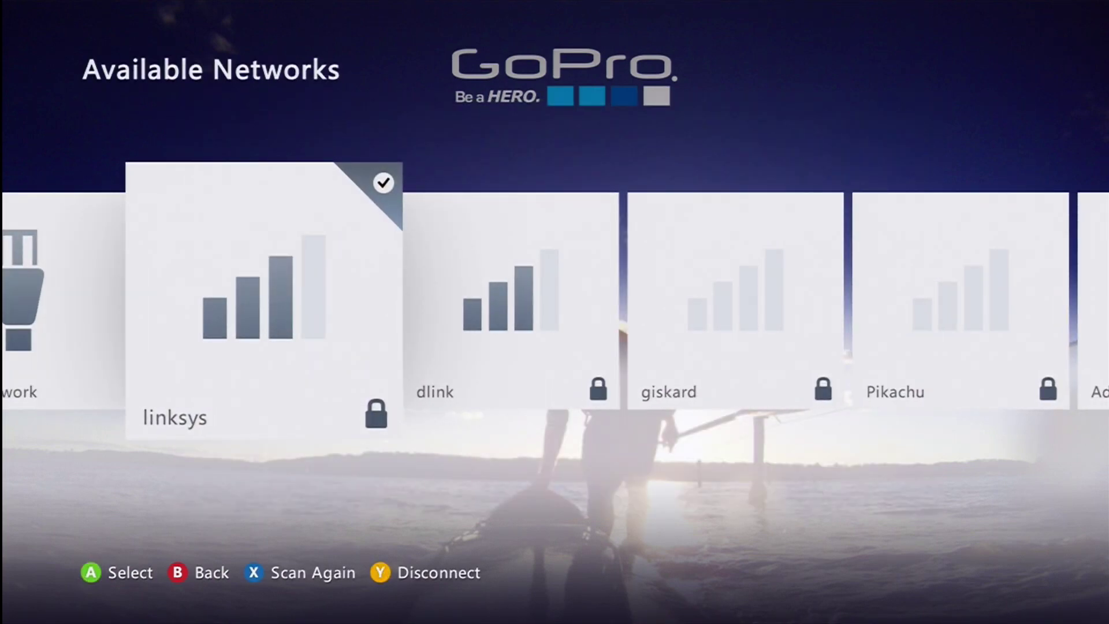
pyautogui.press('Return')
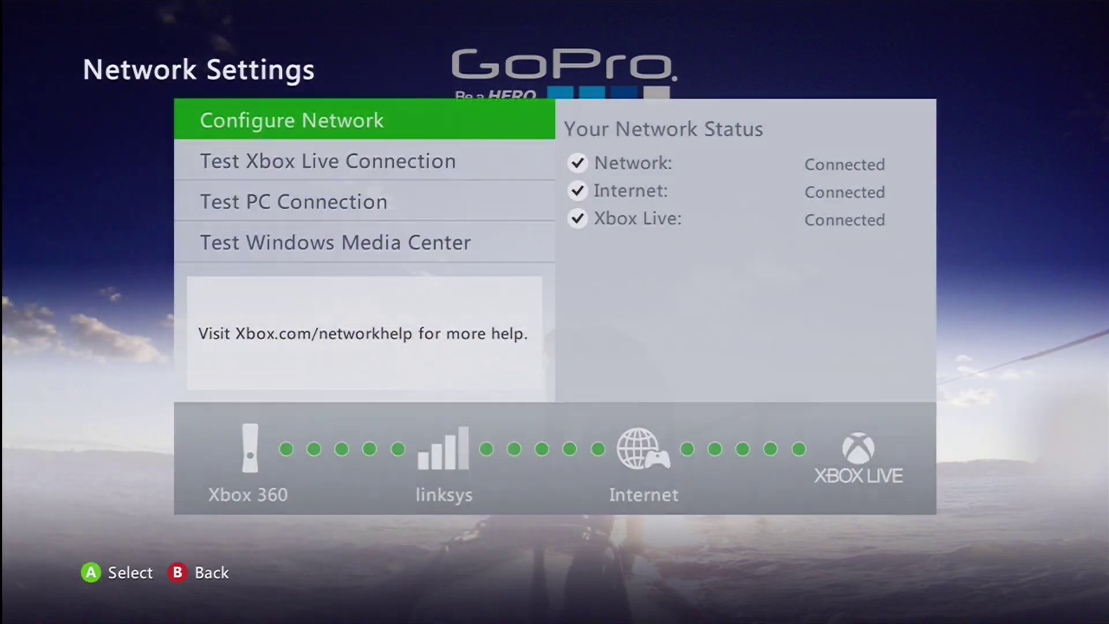
pyautogui.press('Return')
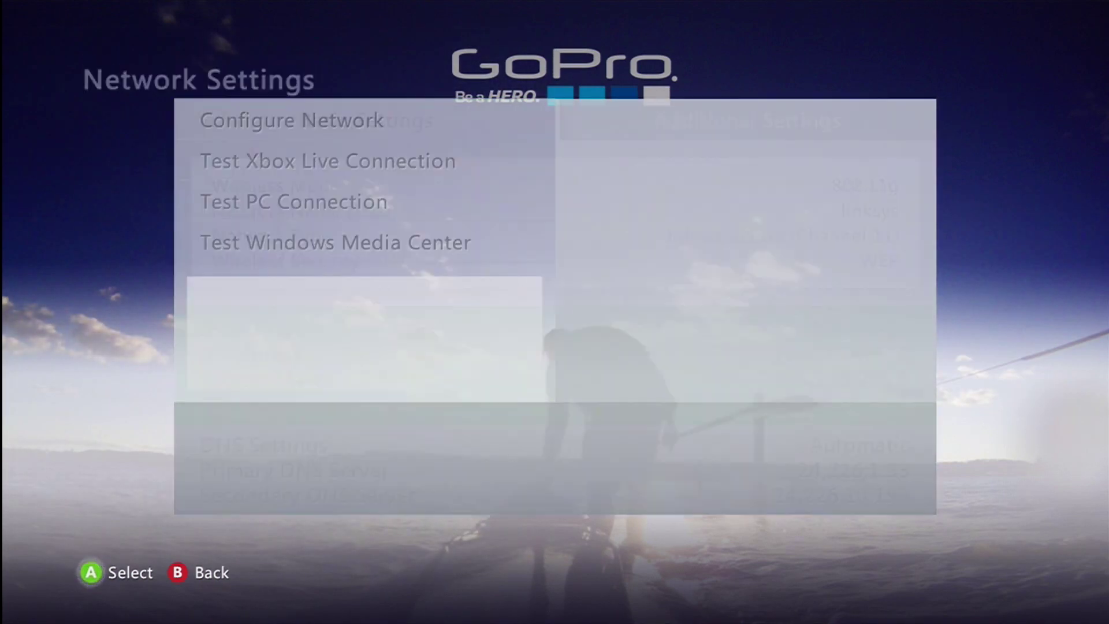
pyautogui.press('Down')
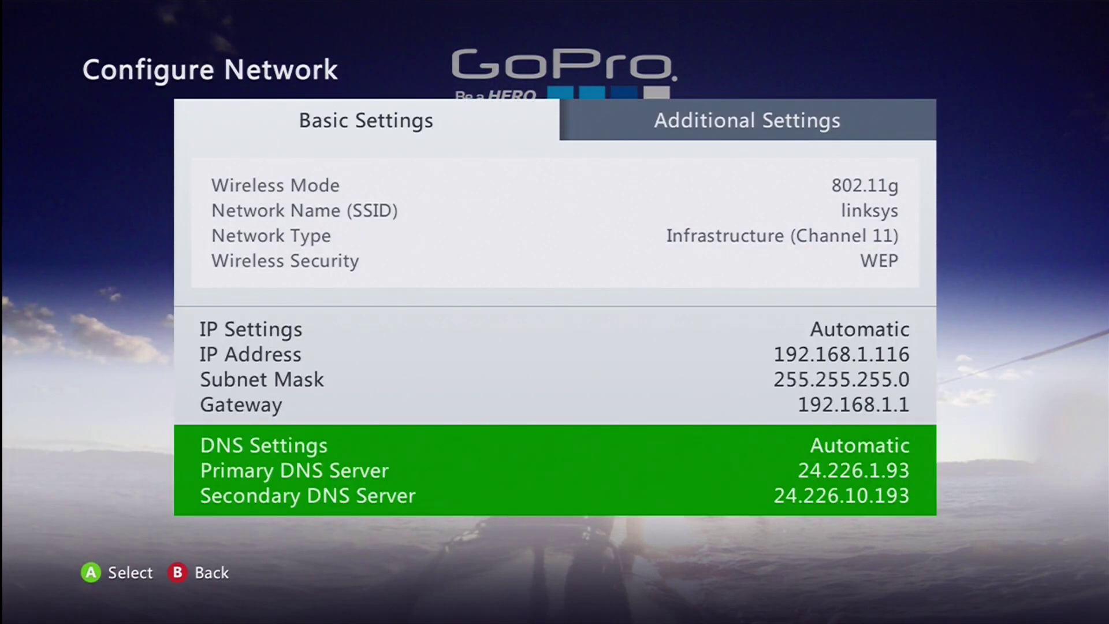
pyautogui.press('Return')
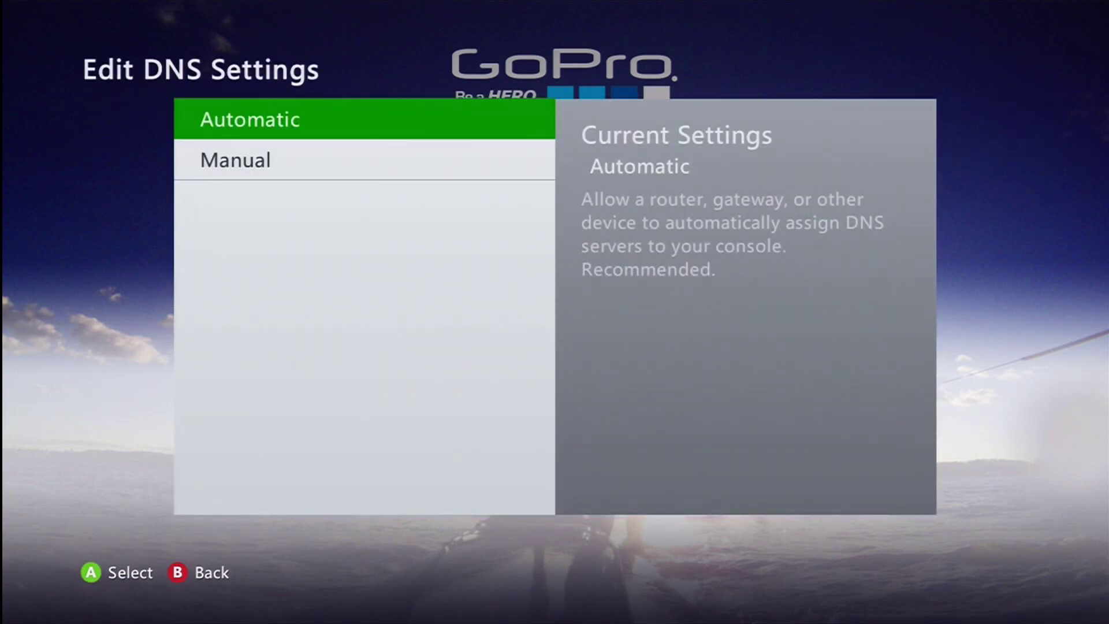
# Step: Switch DNS assignment to Manual and select the Primary DNS Server field
pyautogui.press('Return')
pyautogui.press('Return')
pyautogui.press('Down')
pyautogui.press('Return')
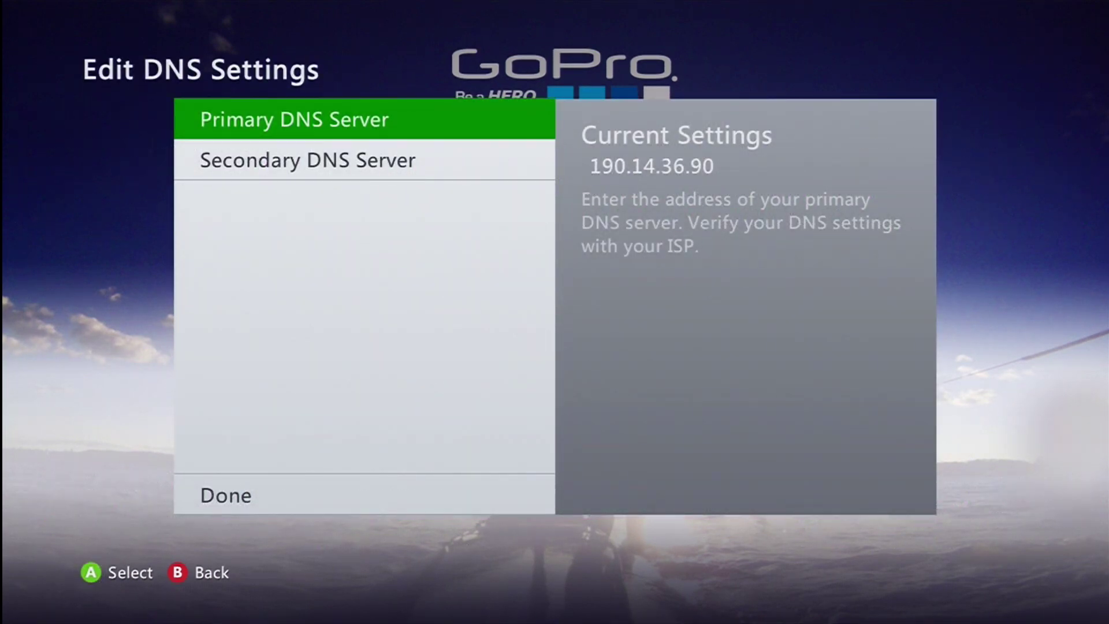
pyautogui.press('Return')
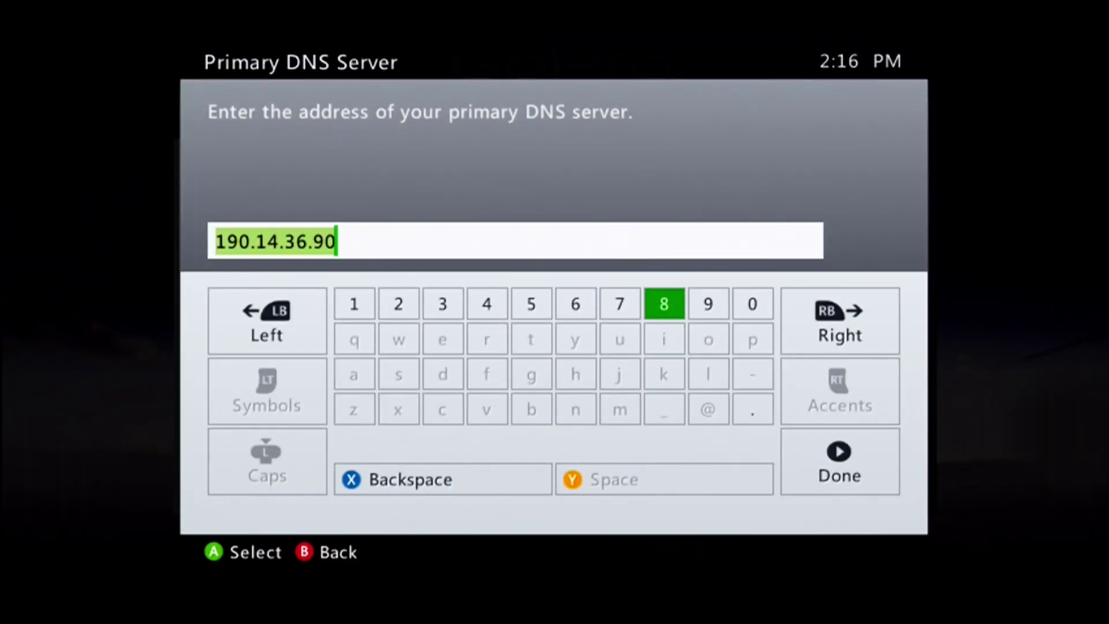
# Step: Clear the old primary address and enter 190.14.36.90 with the on-screen keyboard
pyautogui.press('BackSpace')
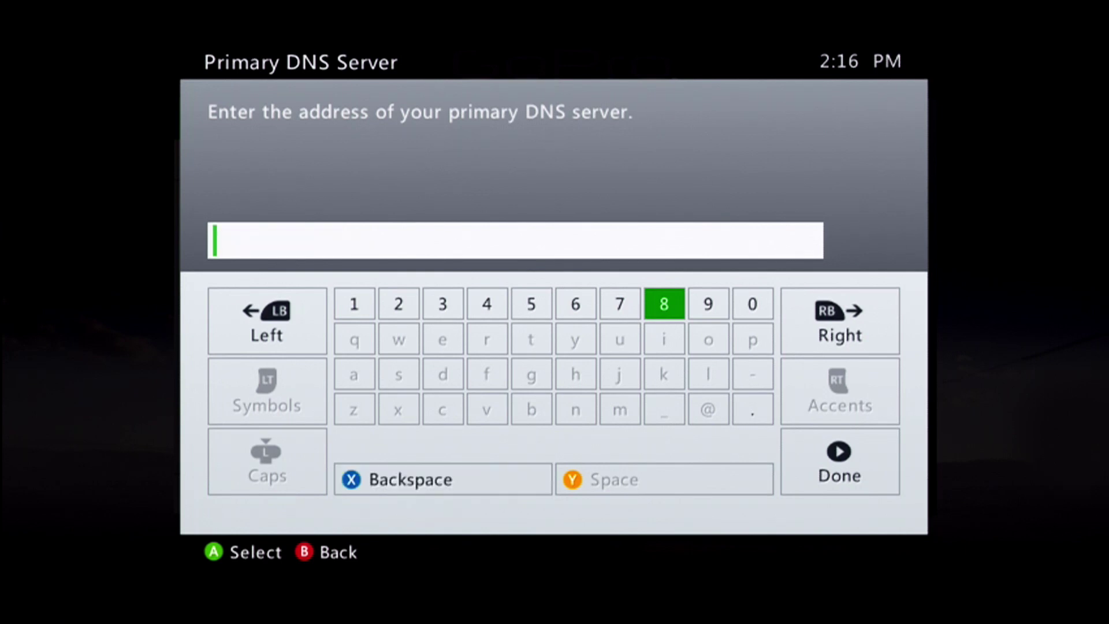
pyautogui.press('Right')
pyautogui.press('Right')
pyautogui.press('Right')
pyautogui.press('Right')
pyautogui.press('Right')
pyautogui.write('1')
pyautogui.press('Left')
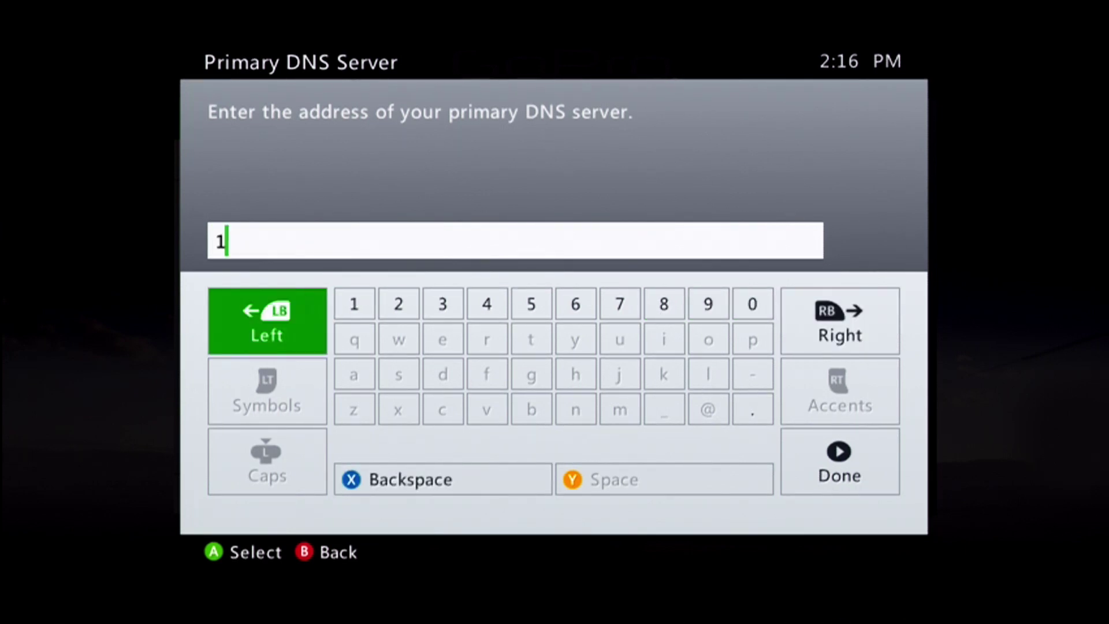
pyautogui.press('Left')
pyautogui.press('Left')
pyautogui.write('9')
pyautogui.press('Right')
pyautogui.write('0')
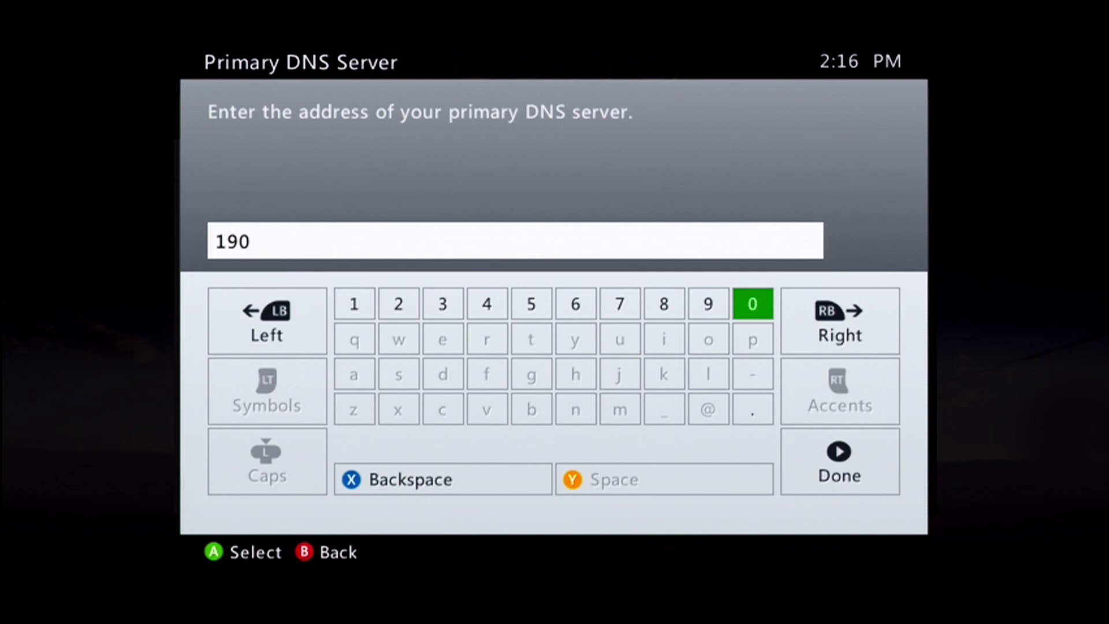
pyautogui.press('Down')
pyautogui.press('Down')
pyautogui.press('Down')
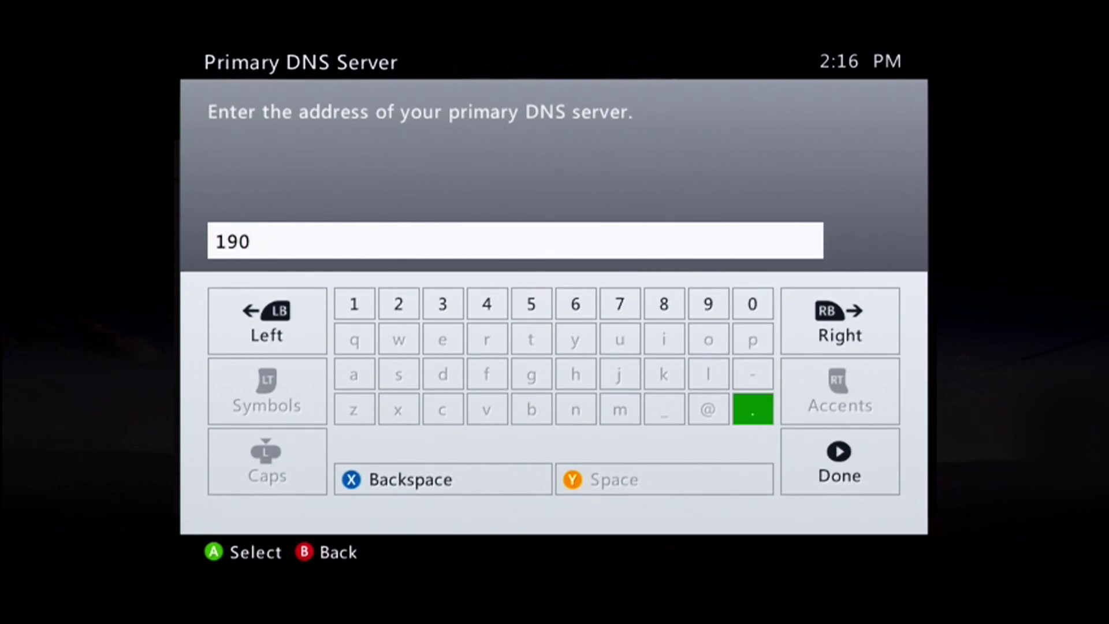
pyautogui.write('.')
pyautogui.press('Up')
pyautogui.press('Up')
pyautogui.press('Up')
pyautogui.press('Right')
pyautogui.press('Right')
pyautogui.write('1')
pyautogui.press('Right')
pyautogui.press('Right')
pyautogui.press('Right')
pyautogui.write('4')
pyautogui.press('Right')
pyautogui.press('Right')
pyautogui.press('Right')
pyautogui.press('Right')
pyautogui.press('Right')
pyautogui.press('Right')
pyautogui.press('Down')
pyautogui.press('Down')
pyautogui.press('Down')
pyautogui.write('.')
pyautogui.press('Up')
pyautogui.press('Up')
pyautogui.press('Up')
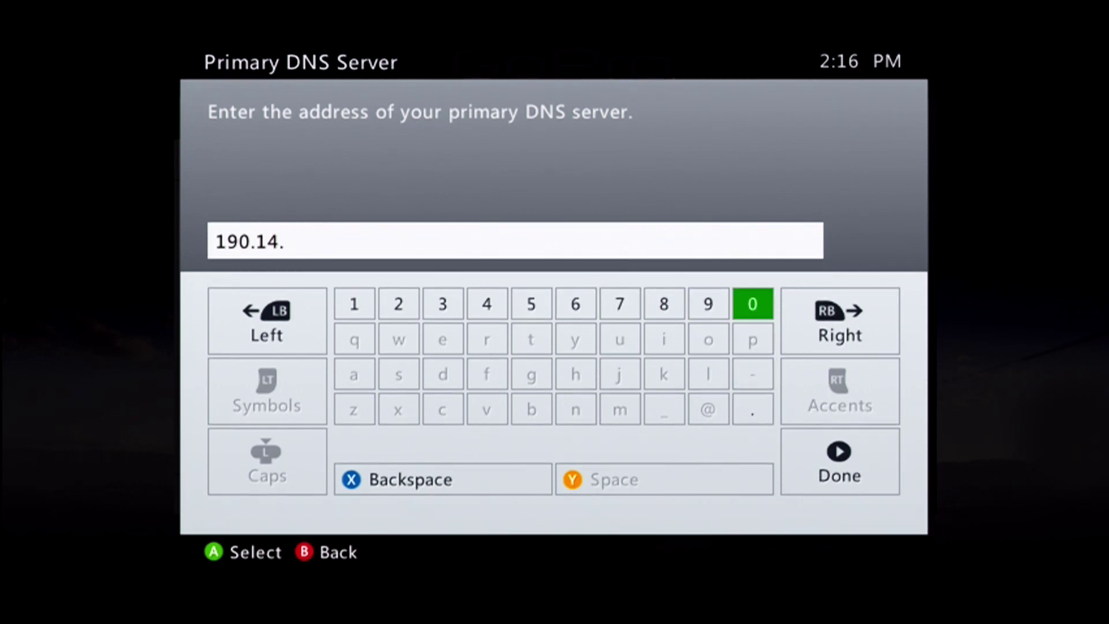
pyautogui.press('Right')
pyautogui.press('Right')
pyautogui.press('Right')
pyautogui.press('Right')
pyautogui.press('Right')
pyautogui.write('3')
pyautogui.press('Right')
pyautogui.press('Right')
pyautogui.press('Right')
pyautogui.write('6')
pyautogui.press('Right')
pyautogui.press('Right')
pyautogui.press('Right')
pyautogui.press('Right')
pyautogui.press('Down')
pyautogui.press('Down')
pyautogui.press('Down')
pyautogui.write('.')
pyautogui.press('Up')
pyautogui.press('Up')
pyautogui.press('Left')
pyautogui.write('9')
pyautogui.press('Right')
pyautogui.write('0')
pyautogui.press('Down')
pyautogui.press('Down')
pyautogui.press('Down')
pyautogui.press('Right')
pyautogui.press('Return')
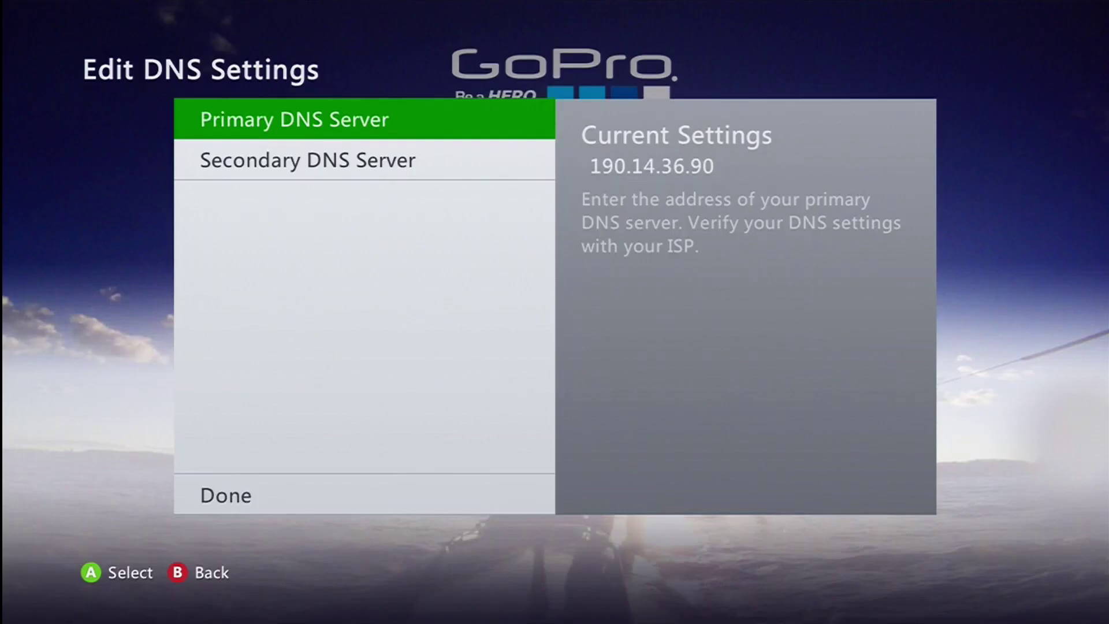
pyautogui.press('Down')
# Step: Clear the Secondary DNS Server field and enter 109.123.111.24 on the on-screen keyboard
pyautogui.press('Return')
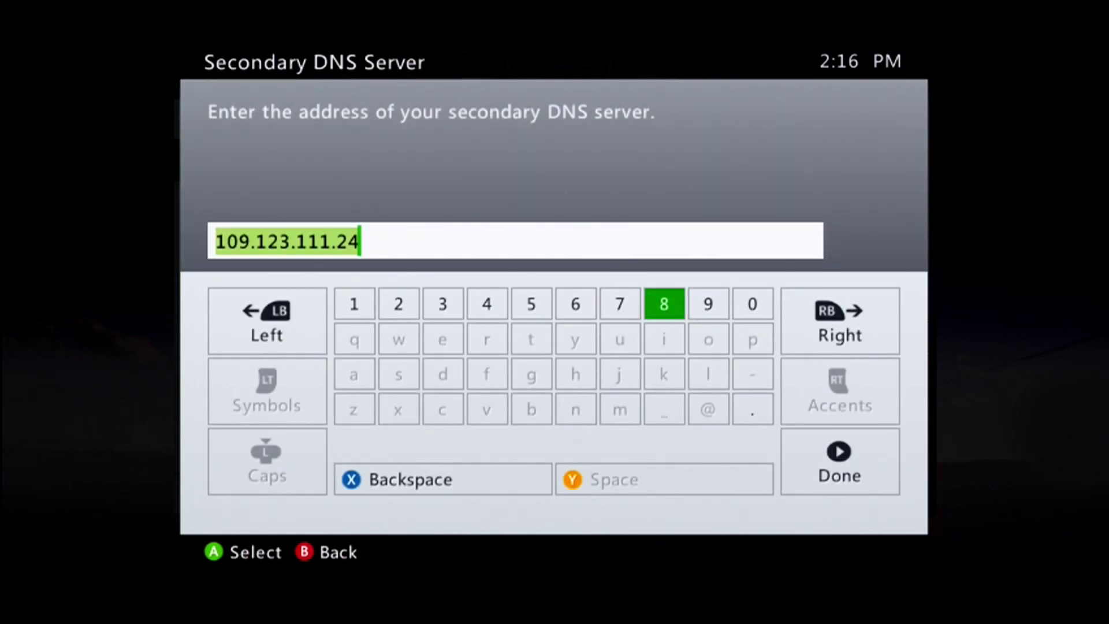
pyautogui.press('BackSpace')
pyautogui.press('Right')
pyautogui.press('Right')
pyautogui.press('Right')
pyautogui.press('Right')
pyautogui.press('Right')
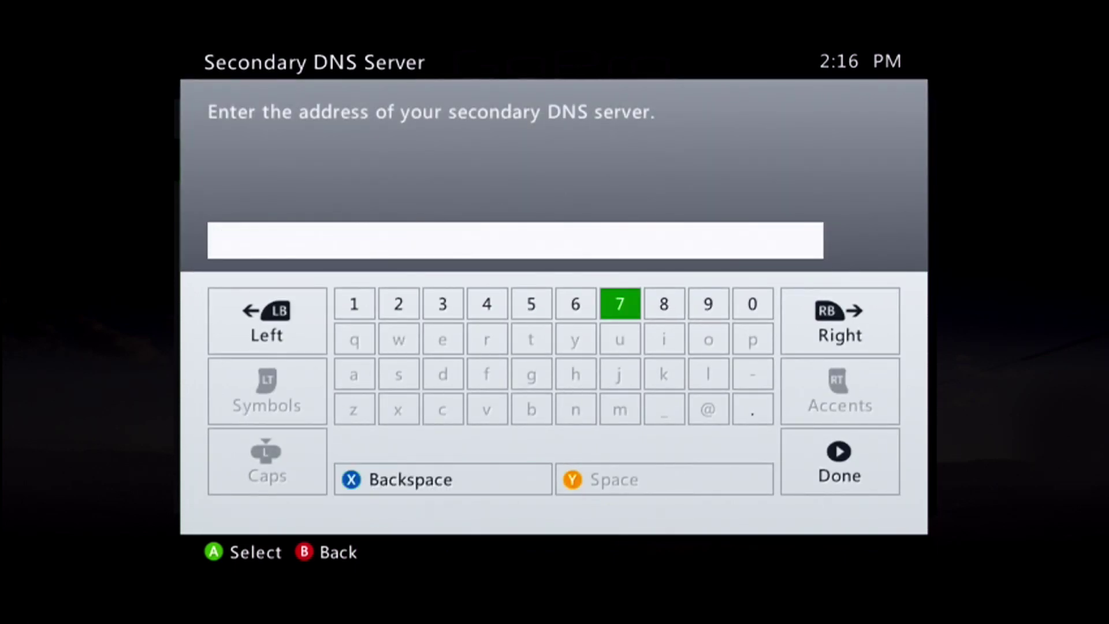
pyautogui.write('1')
pyautogui.press('Left')
pyautogui.press('Left')
pyautogui.press('Left')
pyautogui.write('0')
pyautogui.press('Left')
pyautogui.write('9')
pyautogui.press('Down')
pyautogui.press('Down')
pyautogui.press('Down')
pyautogui.press('Right')
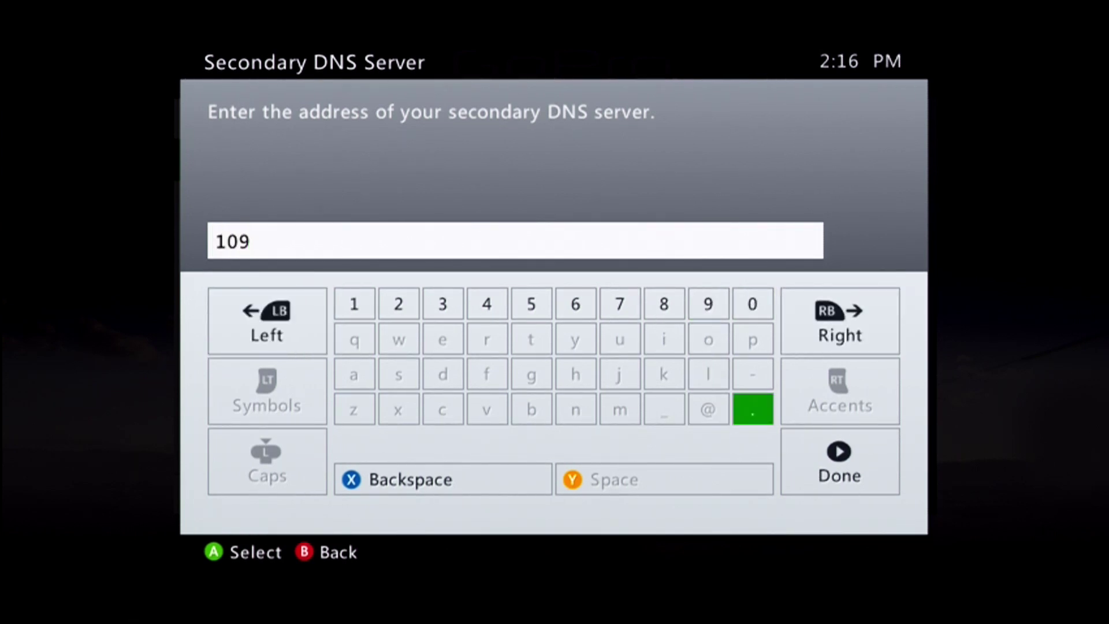
pyautogui.write('.')
pyautogui.press('Up')
pyautogui.press('Up')
pyautogui.press('Up')
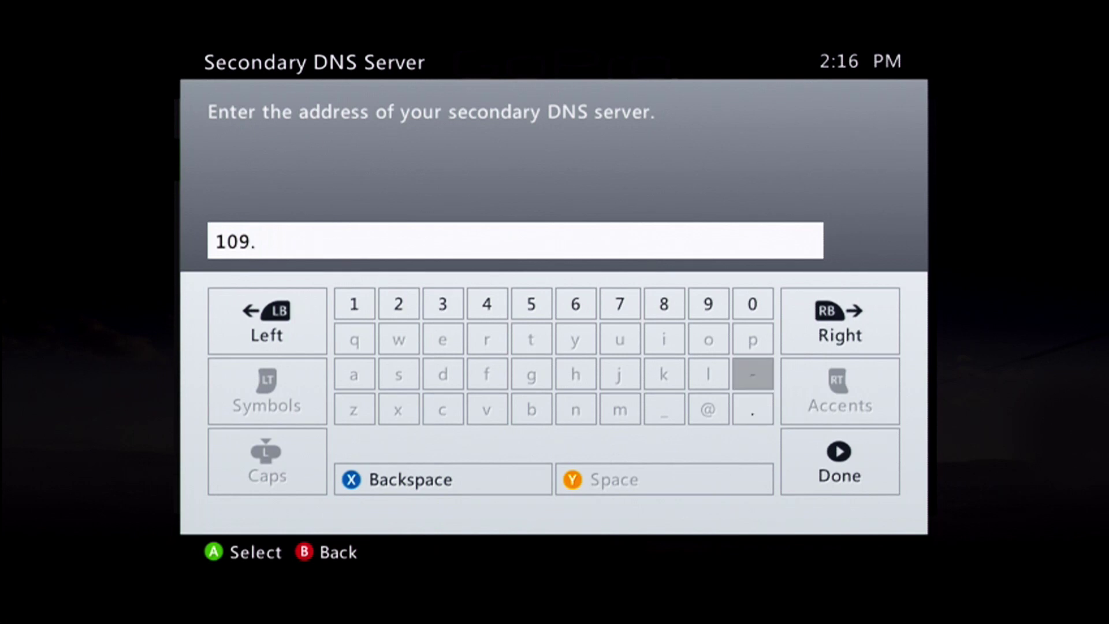
pyautogui.press('Right')
pyautogui.press('Right')
pyautogui.press('Right')
pyautogui.write('1')
pyautogui.press('Right')
pyautogui.write('2')
pyautogui.press('Right')
pyautogui.write('3')
pyautogui.press('Left')
pyautogui.press('Left')
pyautogui.press('Left')
pyautogui.press('Left')
pyautogui.press('Left')
pyautogui.press('Down')
pyautogui.press('Down')
pyautogui.press('Down')
pyautogui.write('.')
pyautogui.press('Up')
pyautogui.press('Up')
pyautogui.press('Up')
pyautogui.press('Right')
pyautogui.press('Right')
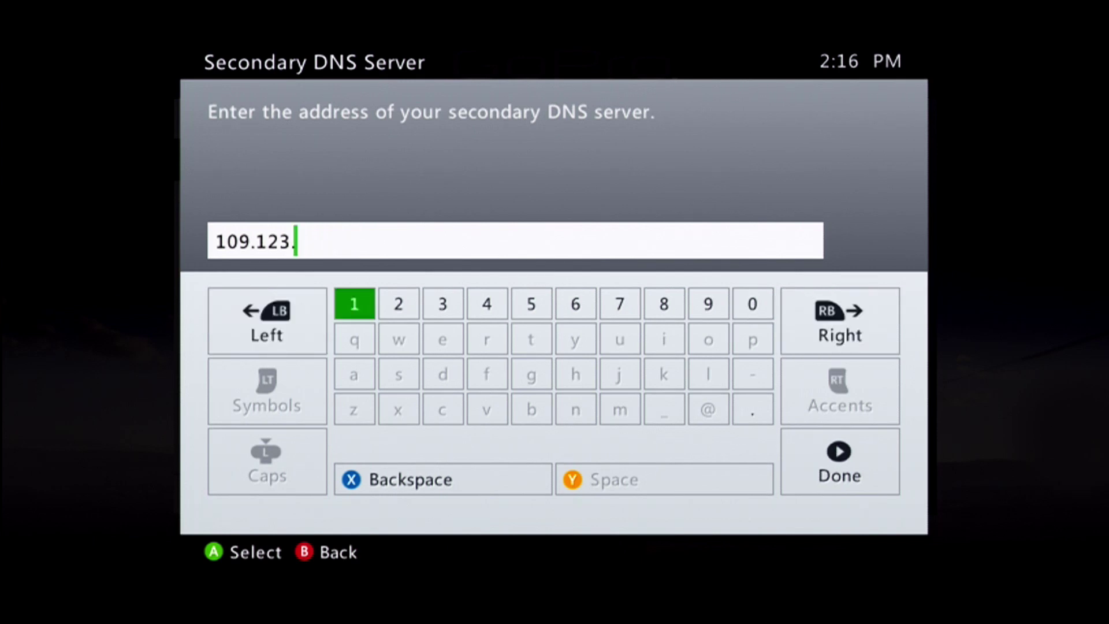
pyautogui.write('111')
pyautogui.press('Left')
pyautogui.press('Left')
pyautogui.press('Left')
pyautogui.press('Down')
pyautogui.press('Down')
pyautogui.press('Down')
pyautogui.press('Right')
pyautogui.write('.')
pyautogui.press('Up')
pyautogui.press('Up')
pyautogui.press('Right')
pyautogui.press('Right')
pyautogui.press('Right')
pyautogui.press('Right')
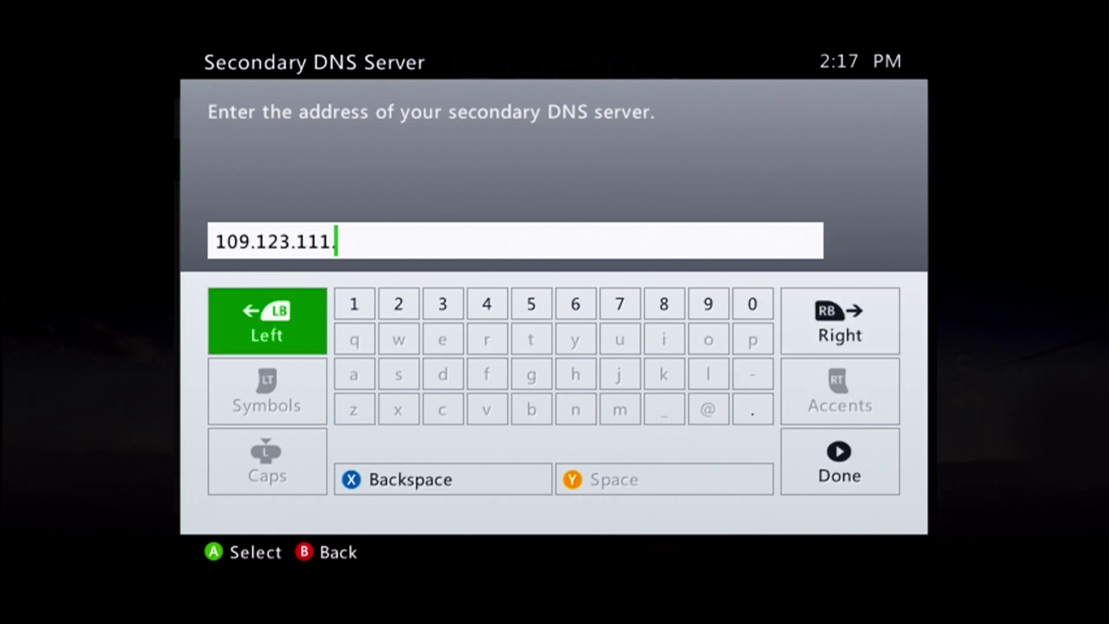
pyautogui.write('2')
pyautogui.press('Right')
pyautogui.press('Right')
pyautogui.write('4')
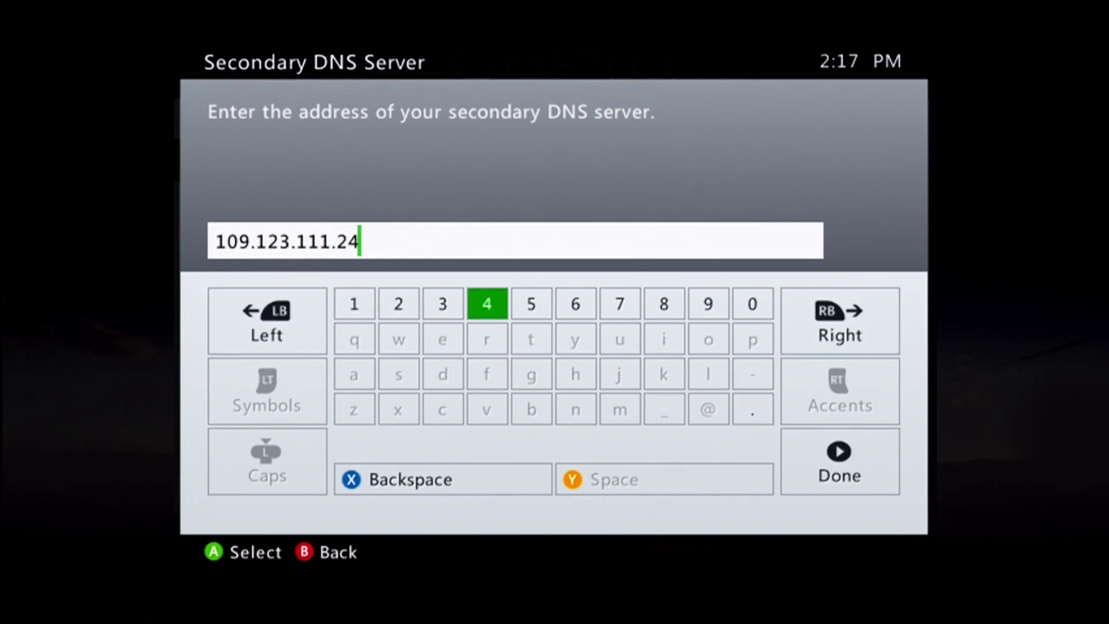
pyautogui.press('Return')
pyautogui.press('Down')
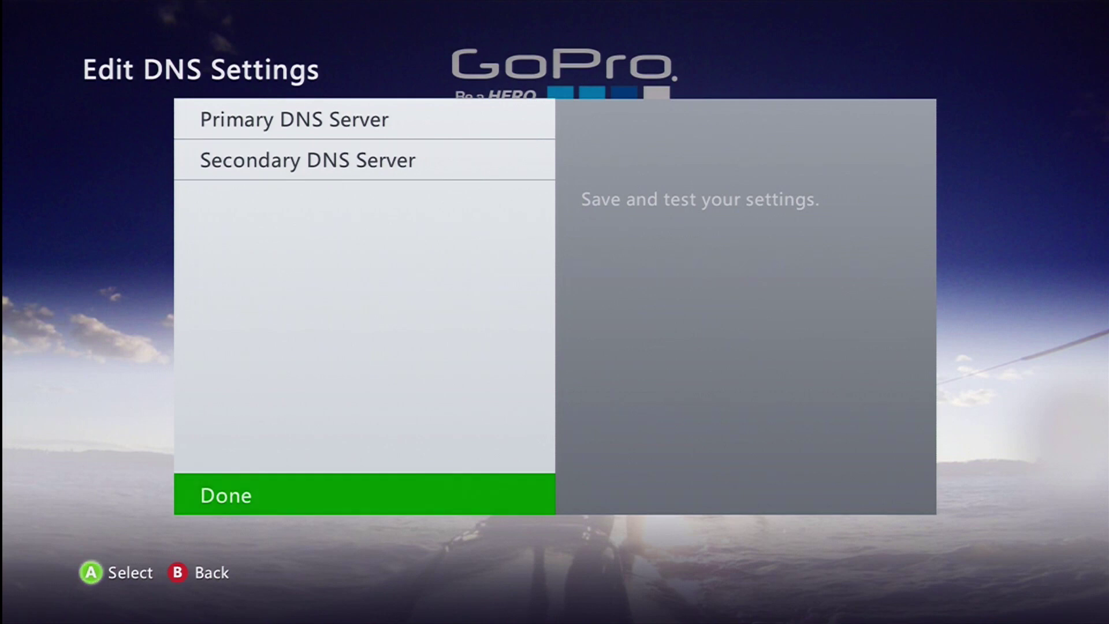
# Step: Save the manual DNS settings and run Test Xbox Live Connection, accepting the sign-out warning
pyautogui.press('Return')
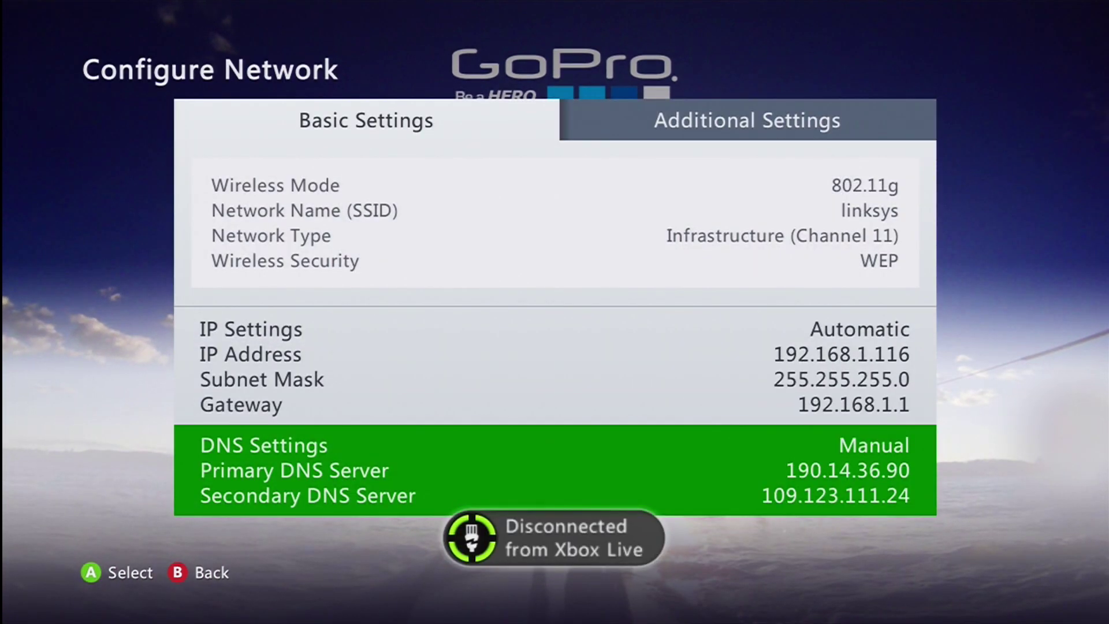
pyautogui.press('Escape')
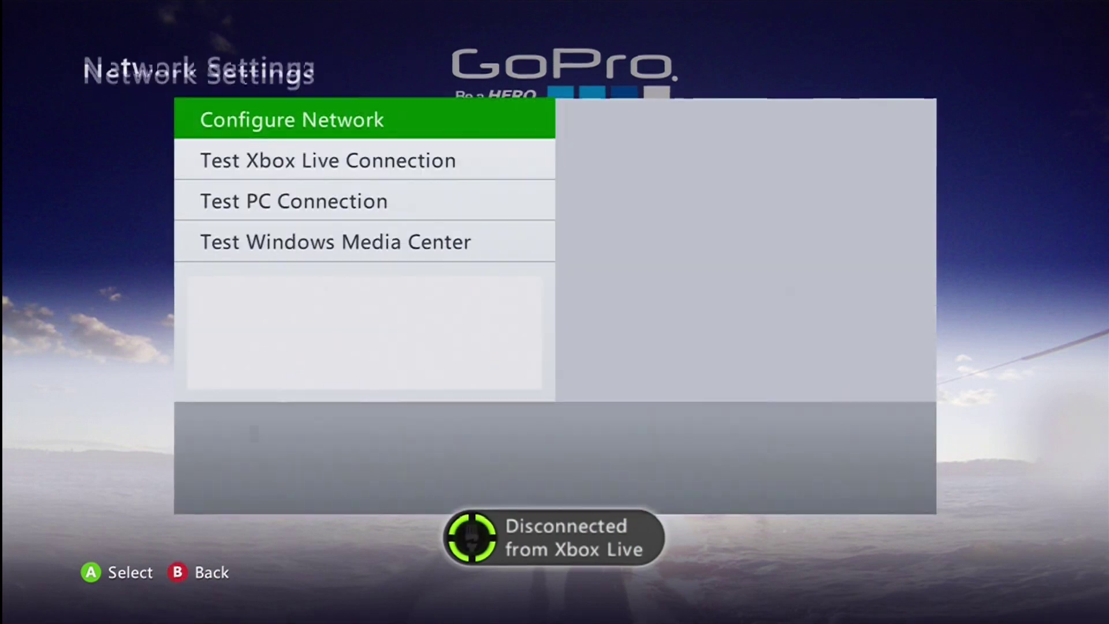
pyautogui.press('Down')
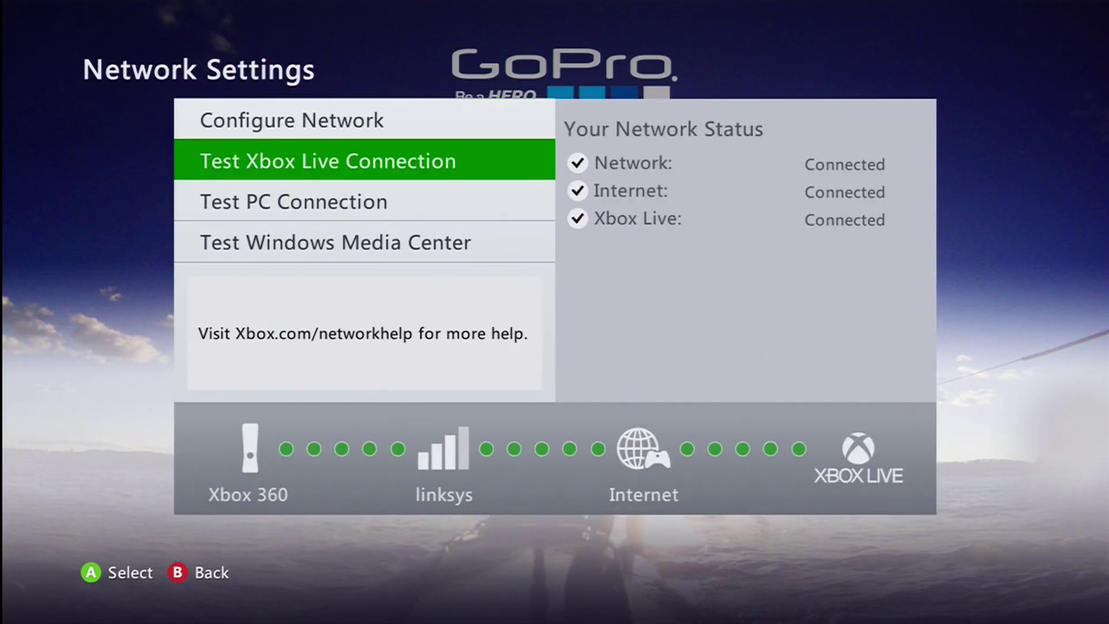
pyautogui.press('Return')
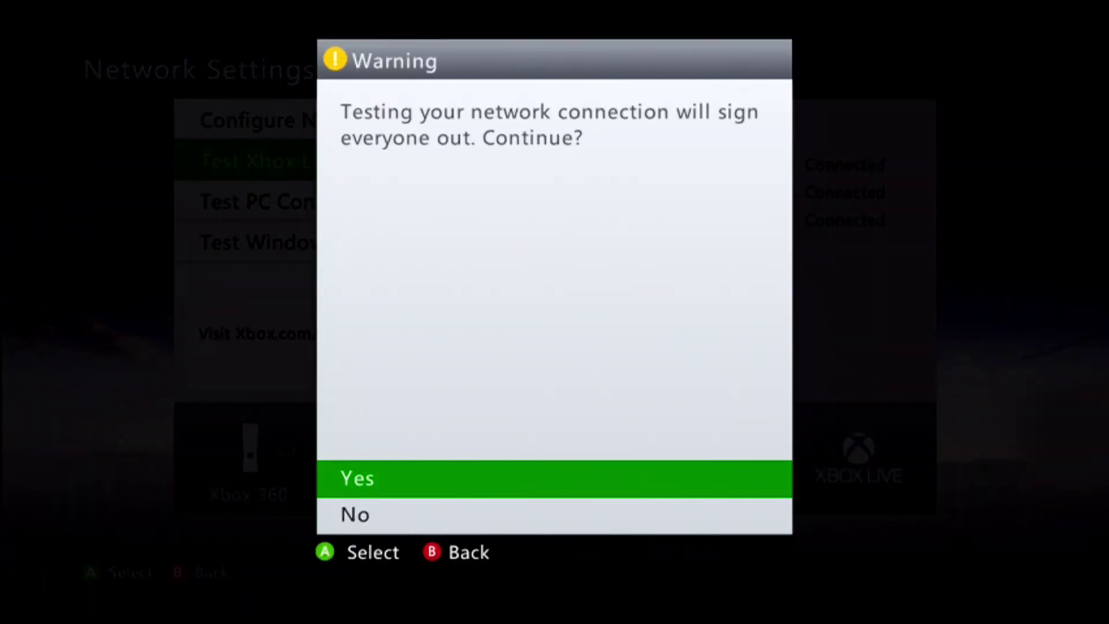
pyautogui.press('Return')
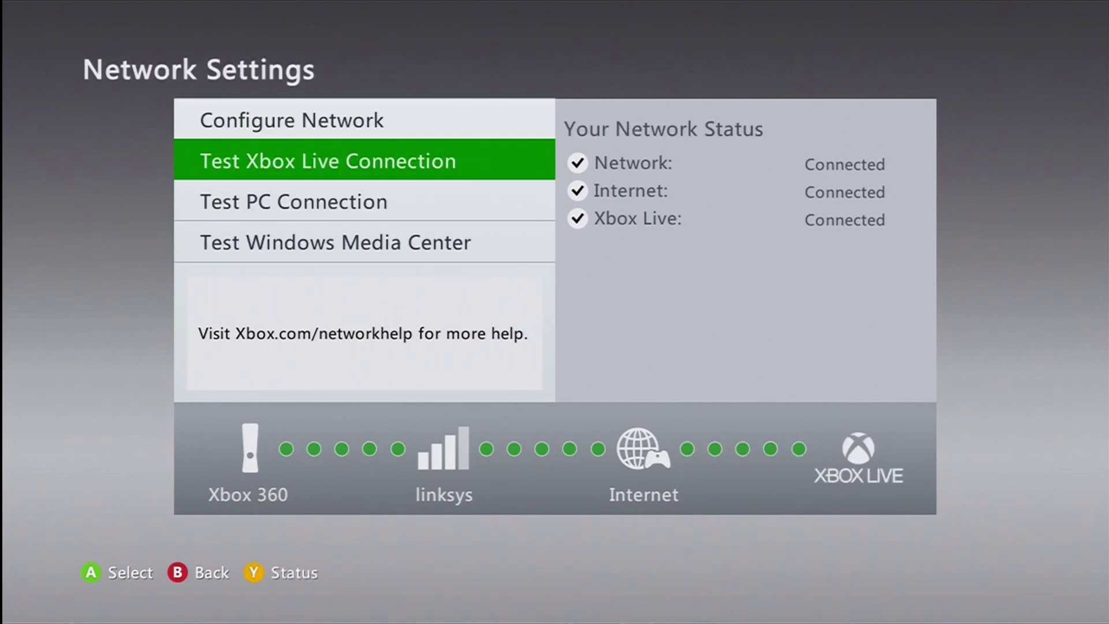
# Step: Back out of network and system settings to the Home dashboard
pyautogui.press('Escape')
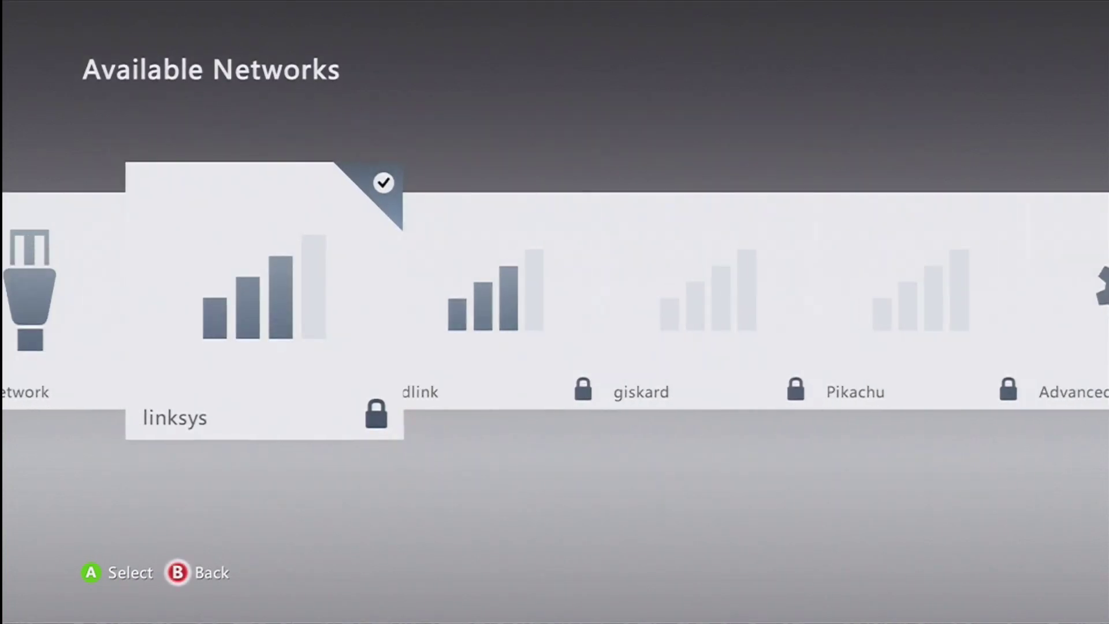
pyautogui.press('Escape')
pyautogui.press('Return')
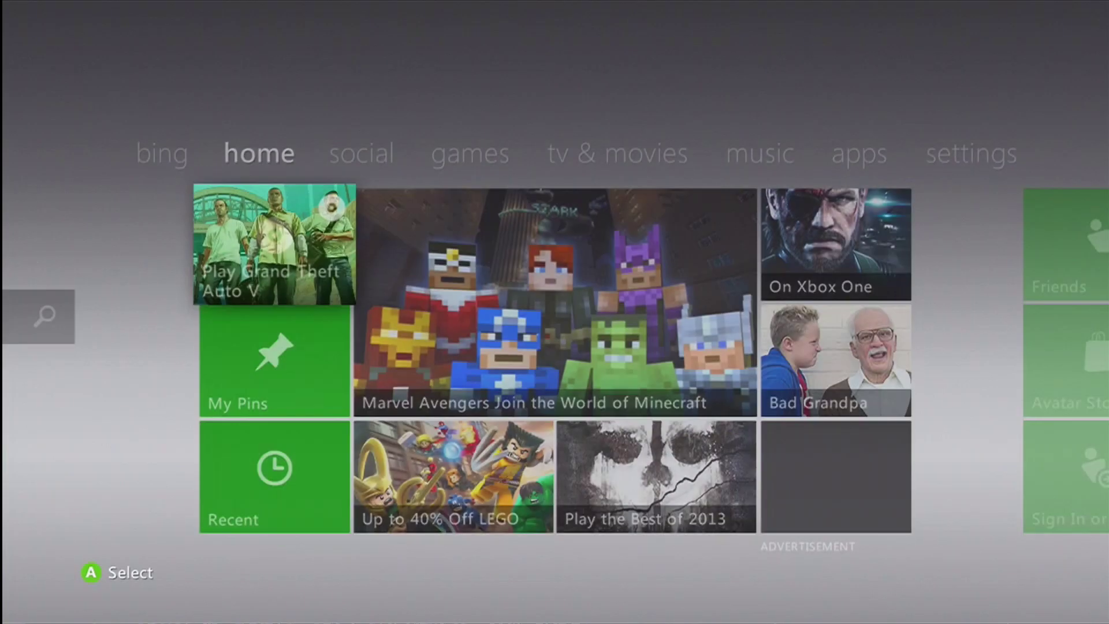
# Step: Sign in the first listed profile from the Guide's Sign In list
pyautogui.press('super')
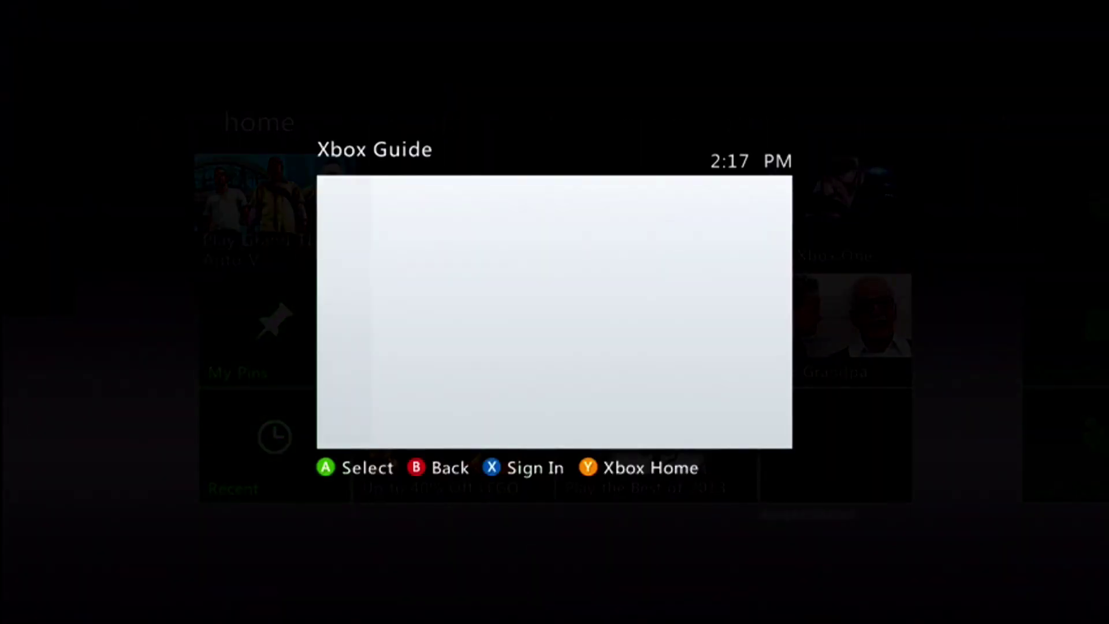
pyautogui.press('Return')
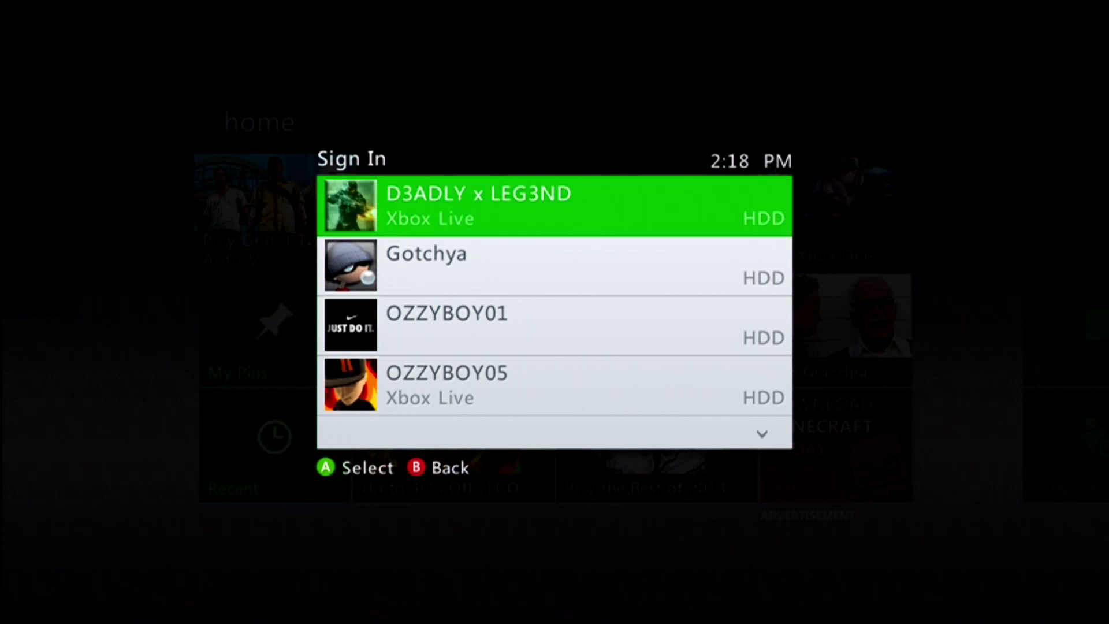
pyautogui.press('Return')
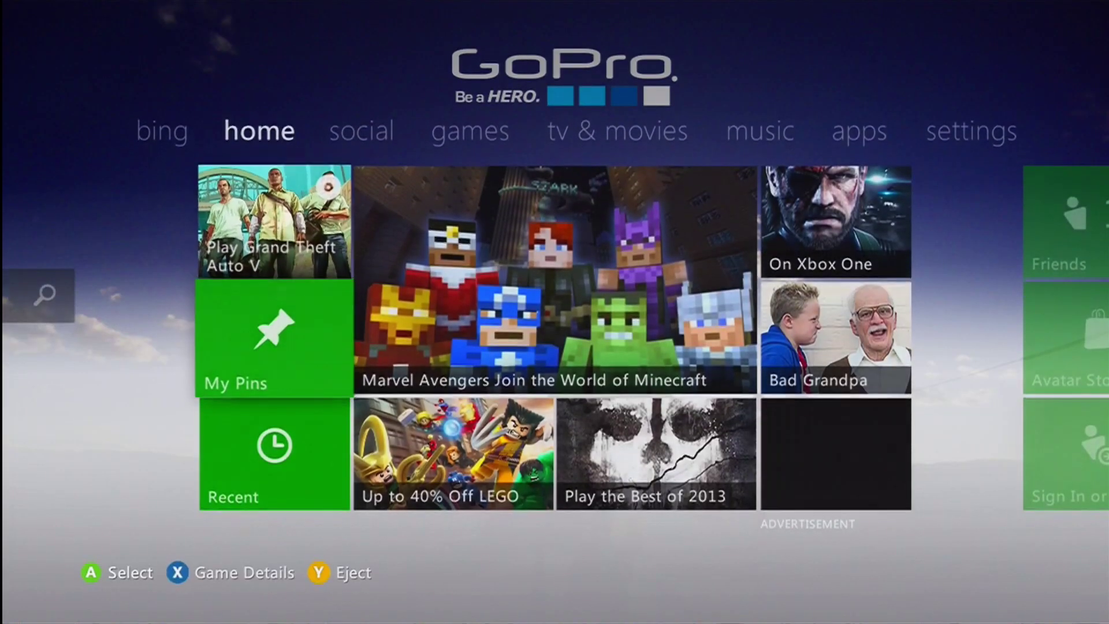
# Step: Open the Recent tile on Home and move along the list to Netflix
pyautogui.press('Down')
pyautogui.press('Down')
pyautogui.press('Return')
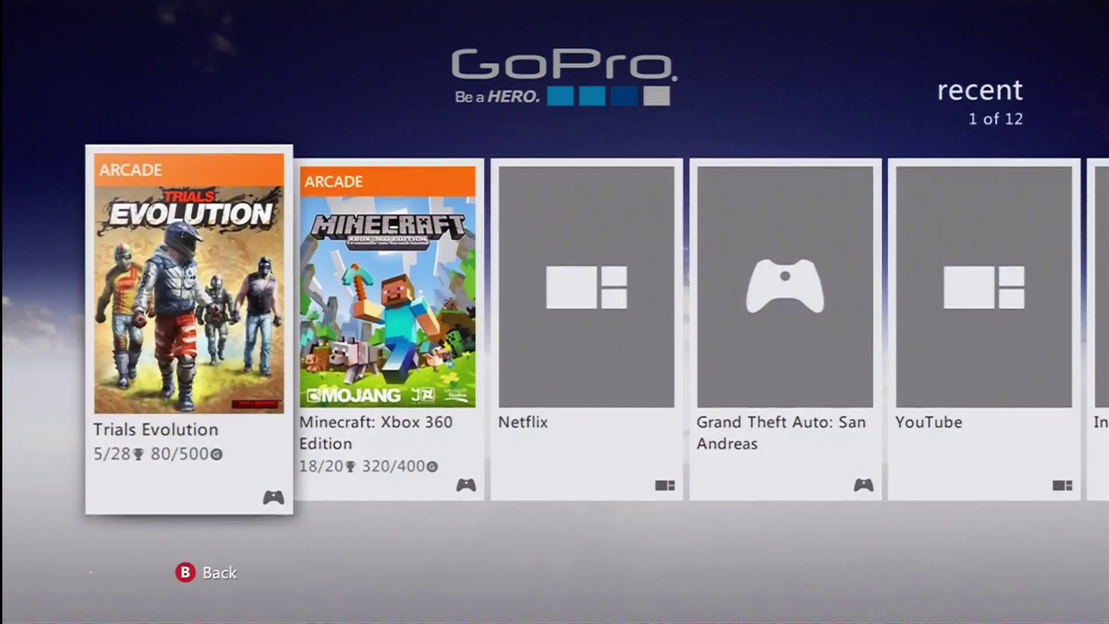
pyautogui.press('Right')
pyautogui.press('Right')
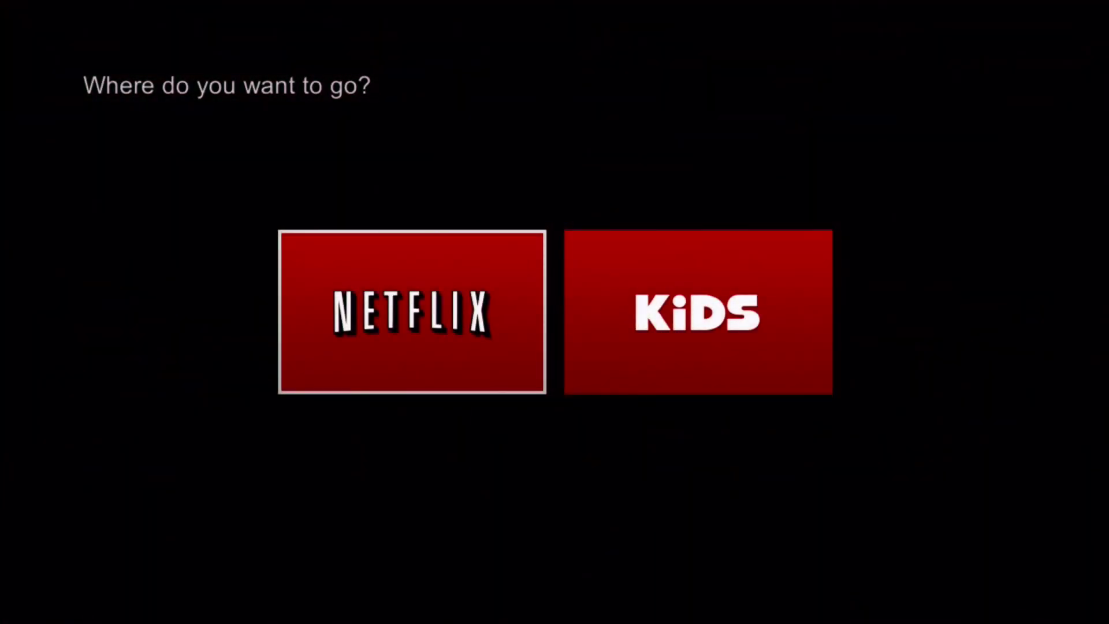
# Step: Choose regular NETFLIX over KIDS and browse Popular on Netflix to Our Idiot Brother
pyautogui.press('Return')
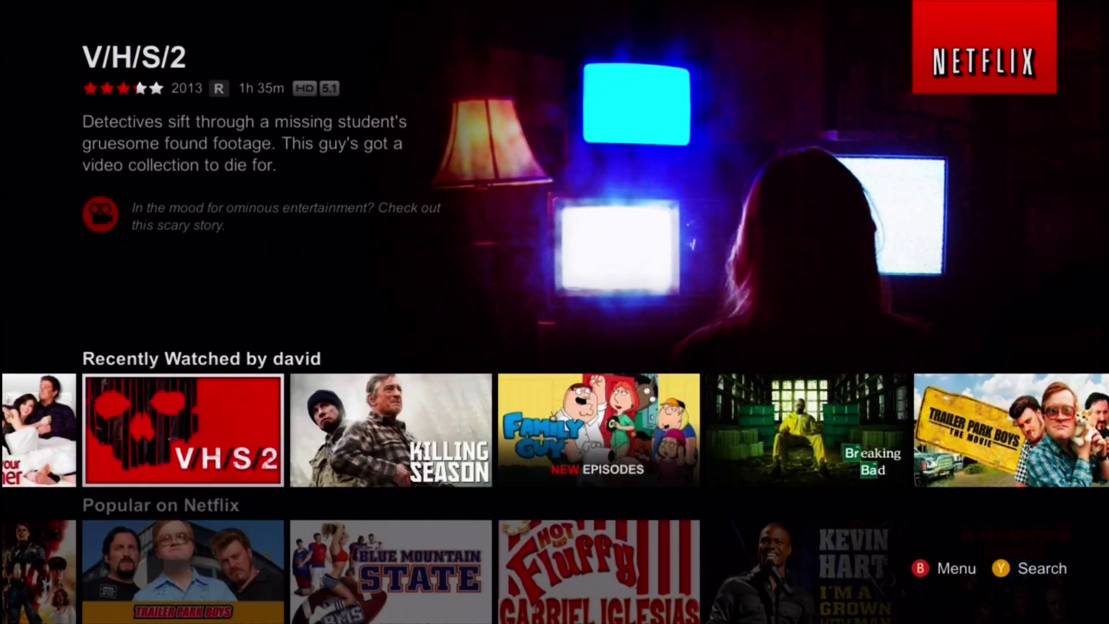
pyautogui.press('Down')
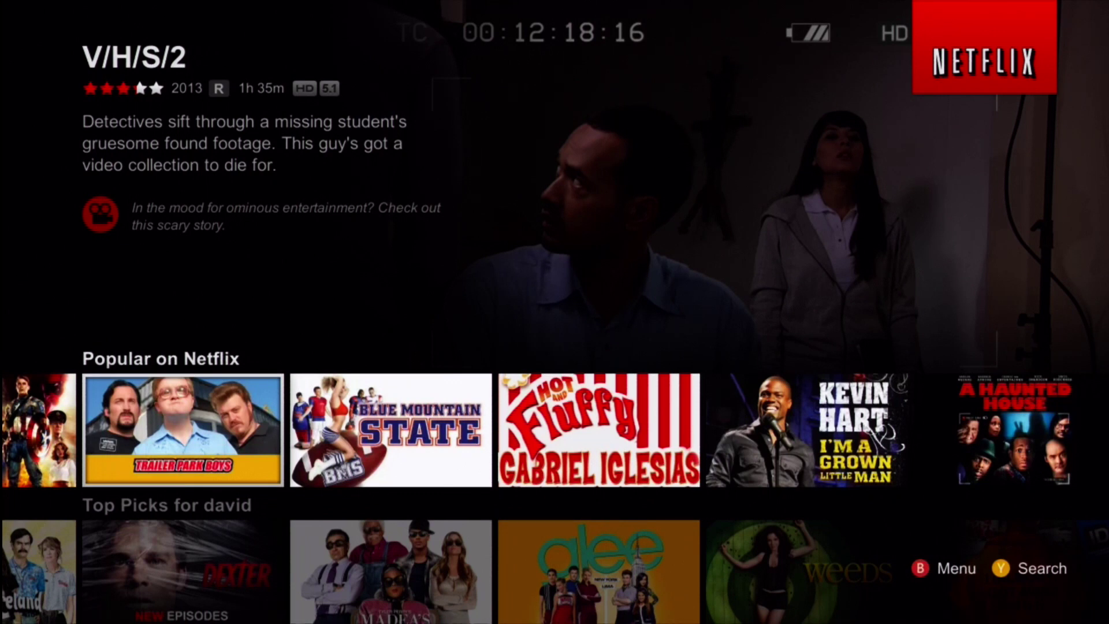
pyautogui.press('Right')
pyautogui.press('Right')
pyautogui.press('Right')
pyautogui.press('Right')
pyautogui.press('Right')
pyautogui.press('Right')
pyautogui.press('Right')
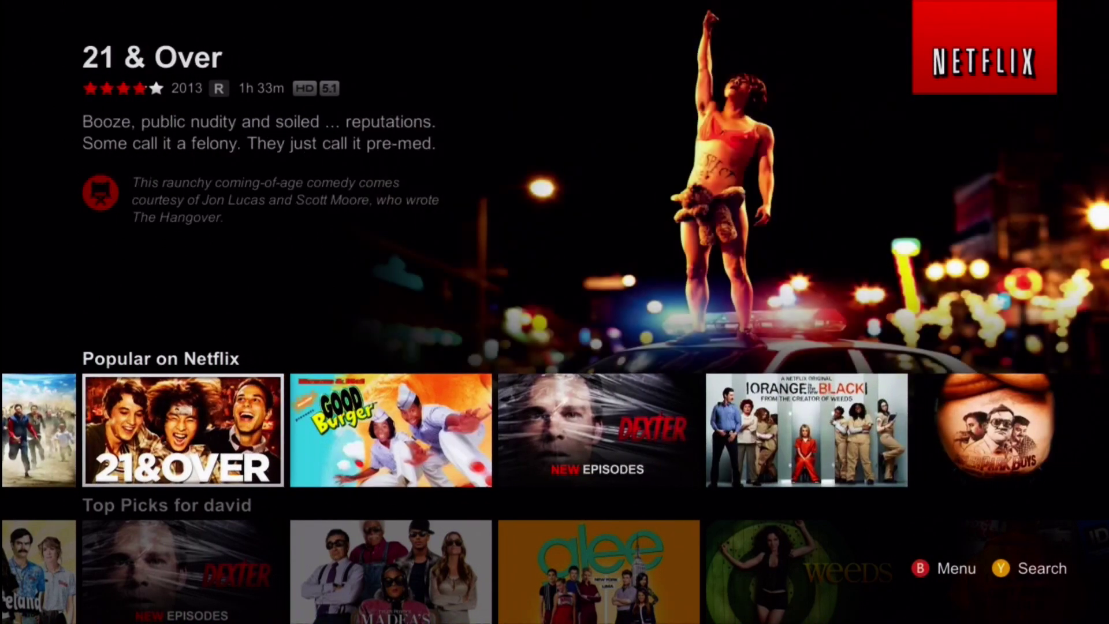
pyautogui.press('Right')
pyautogui.press('Right')
pyautogui.press('Right')
pyautogui.press('Right')
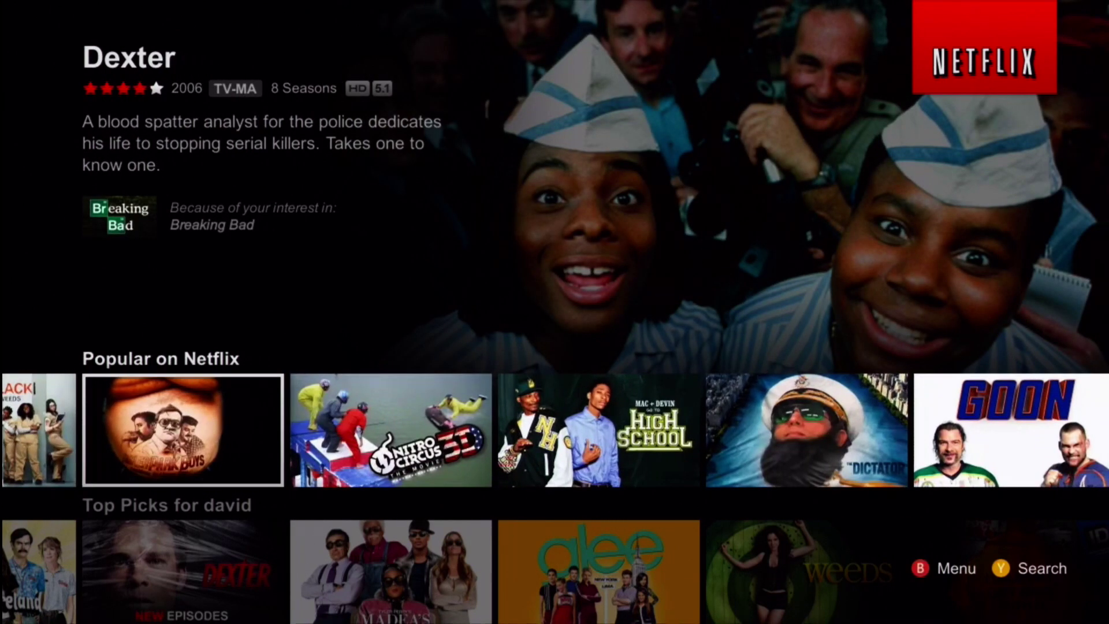
pyautogui.press('Right')
pyautogui.press('Right')
pyautogui.press('Right')
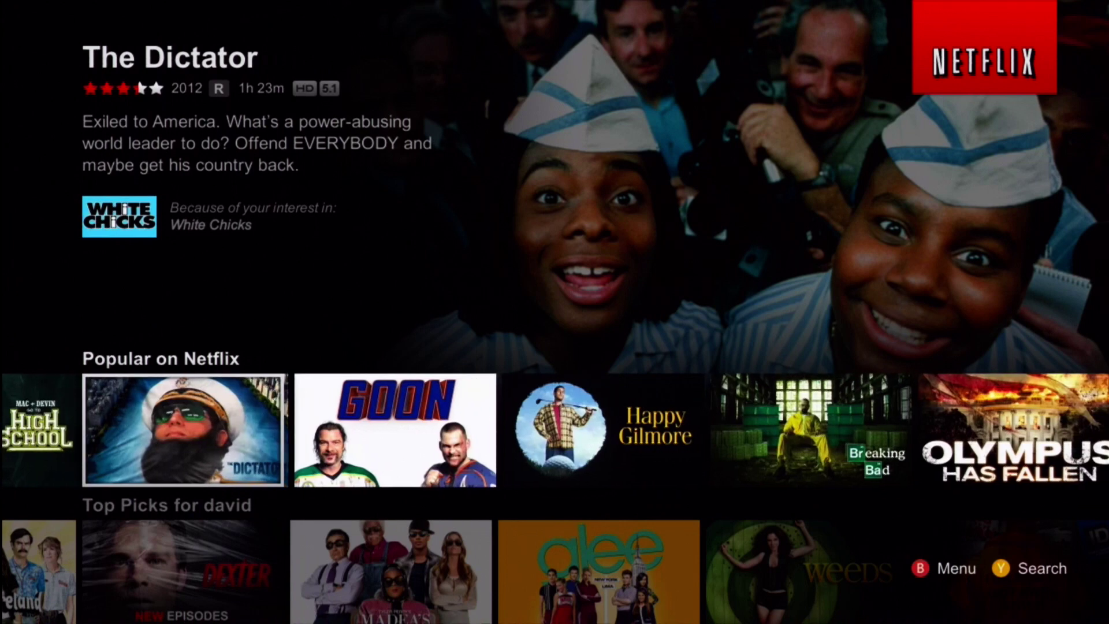
pyautogui.press('Right')
pyautogui.press('Right')
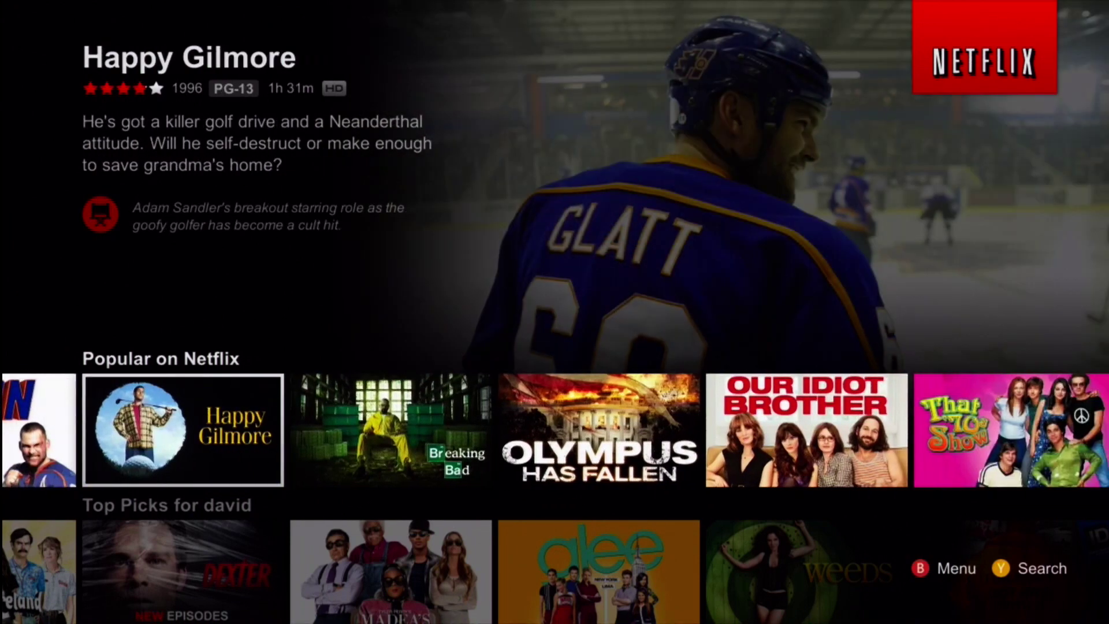
pyautogui.press('Right')
pyautogui.press('Right')
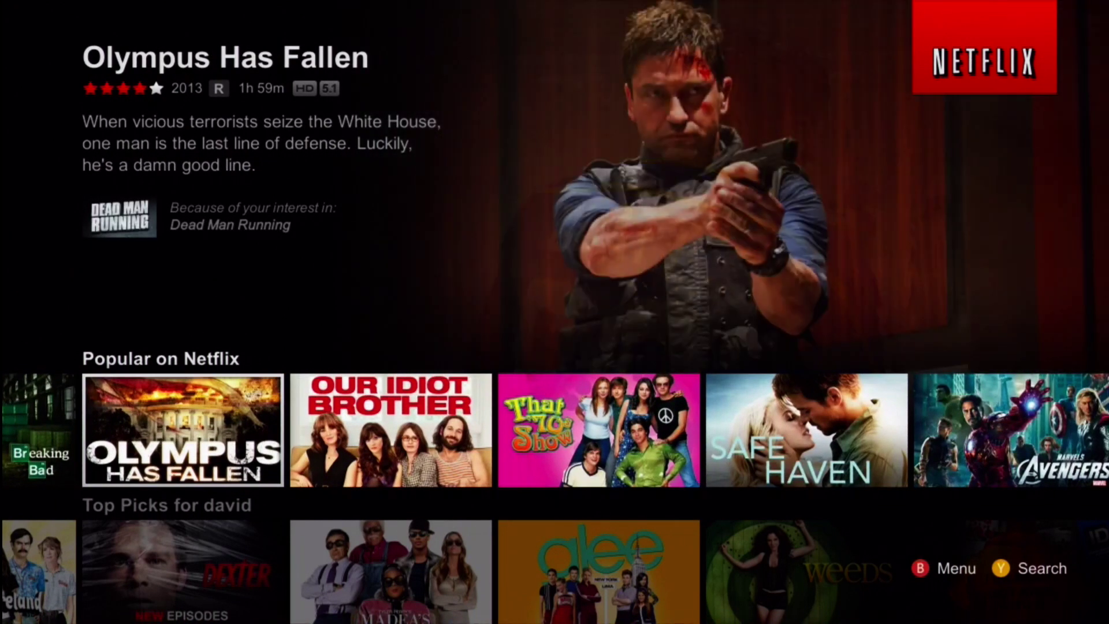
pyautogui.press('Right')
# Step: Move down past Top Picks, Random Picks and Raunchy Crime Comedies to Irreverent Late Night Comedies
pyautogui.press('Down')
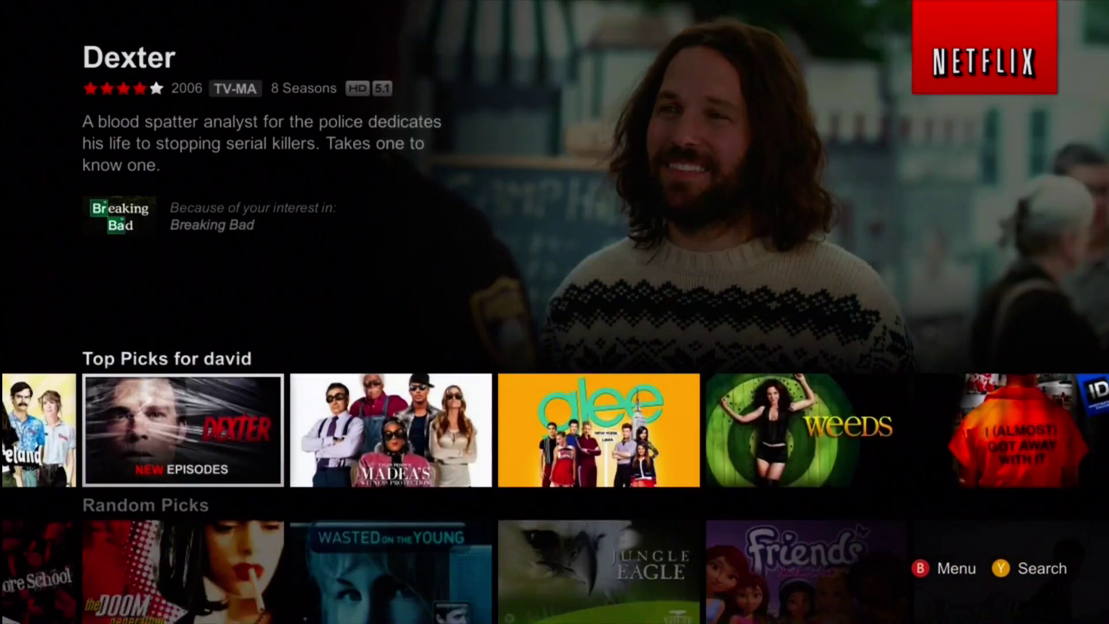
pyautogui.press('Down')
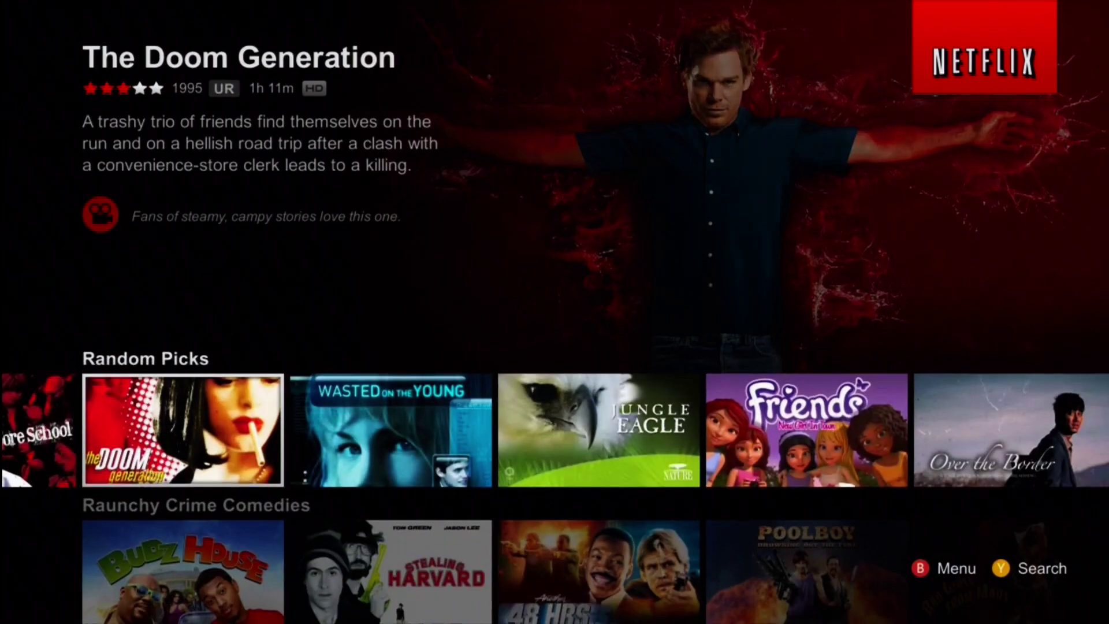
pyautogui.press('Down')
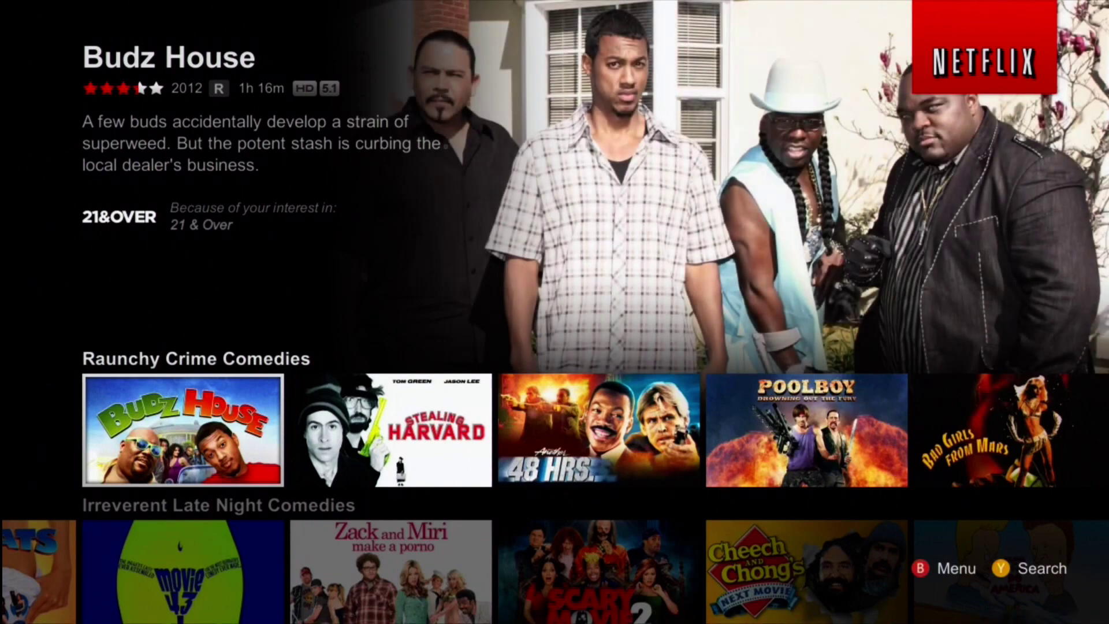
pyautogui.press('Down')
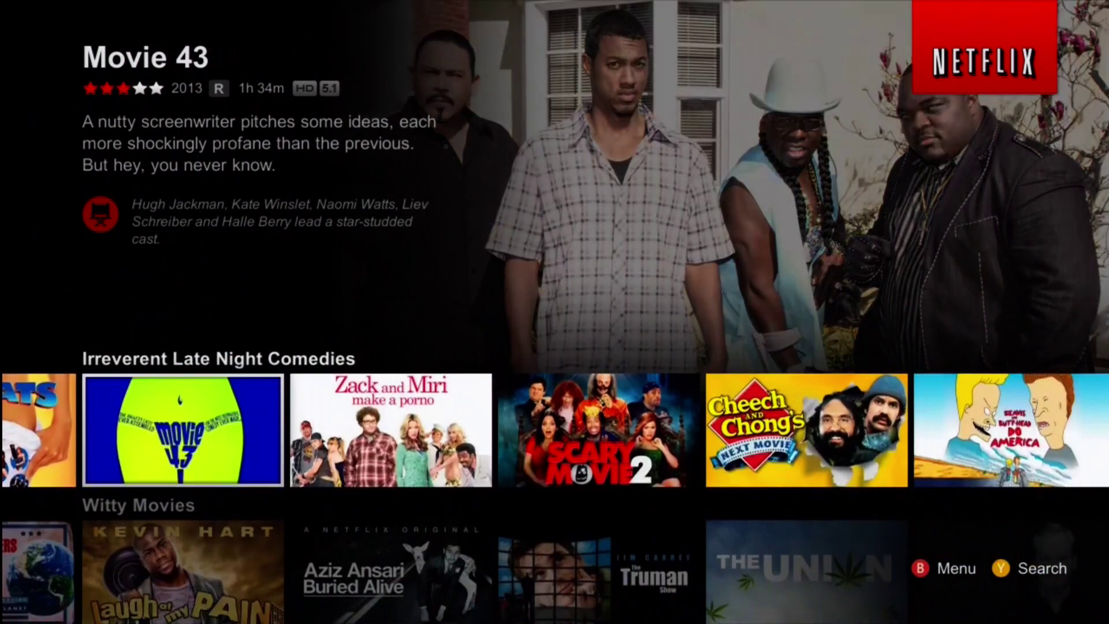